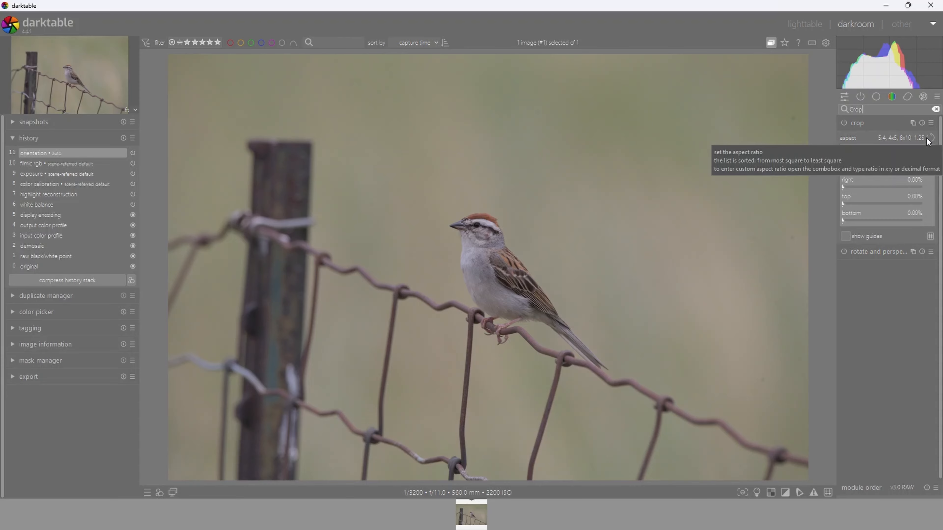
Set the crop aspect ratio to 5x7 and switch it to portrait and back to landscape orientation
{"action": "left_click", "coordinate": [902, 137]}
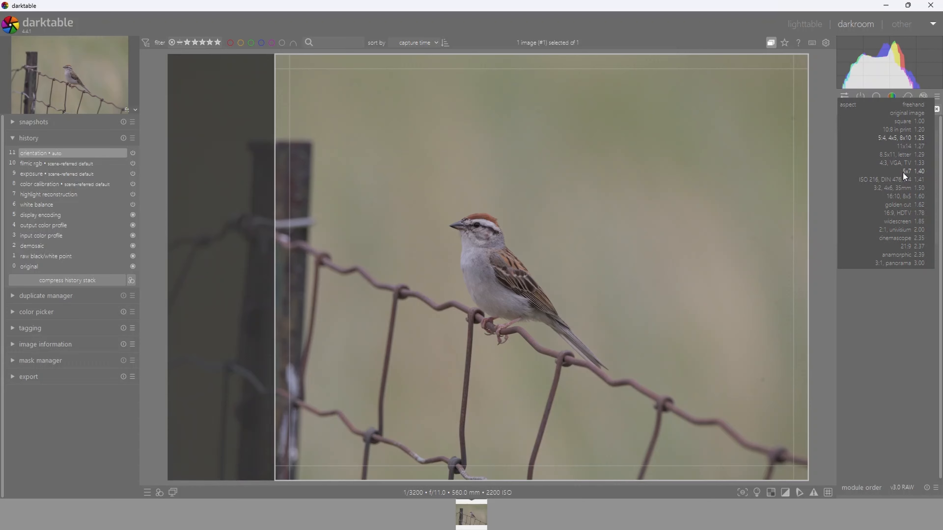
{"action": "left_click", "coordinate": [904, 173]}
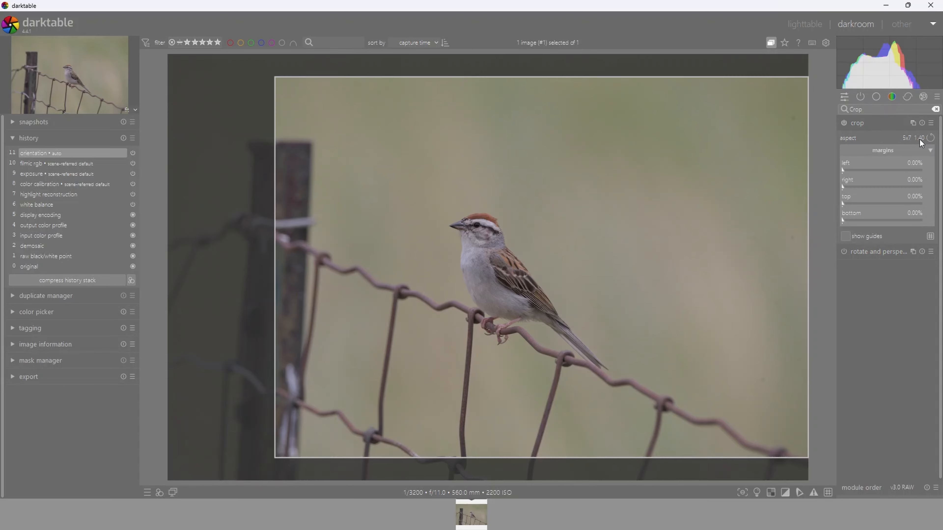
{"action": "left_click", "coordinate": [930, 141]}
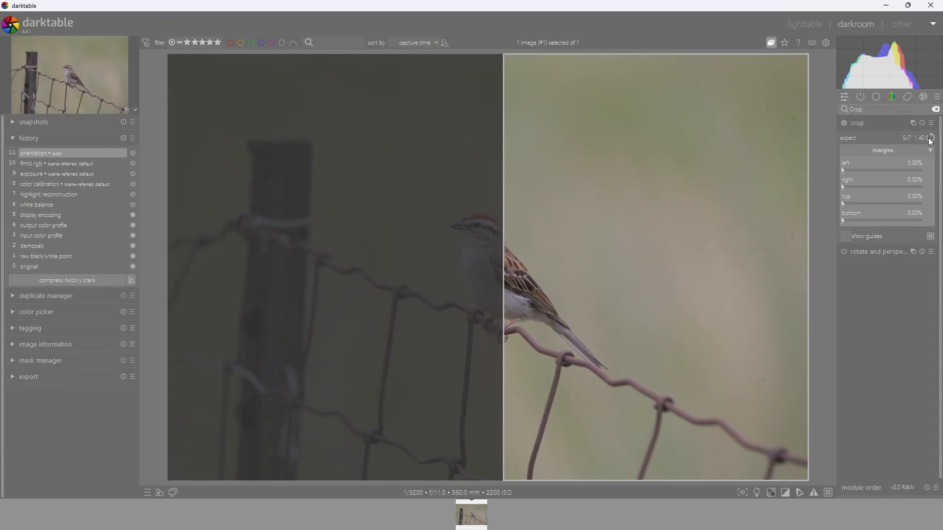
{"action": "left_click", "coordinate": [931, 141]}
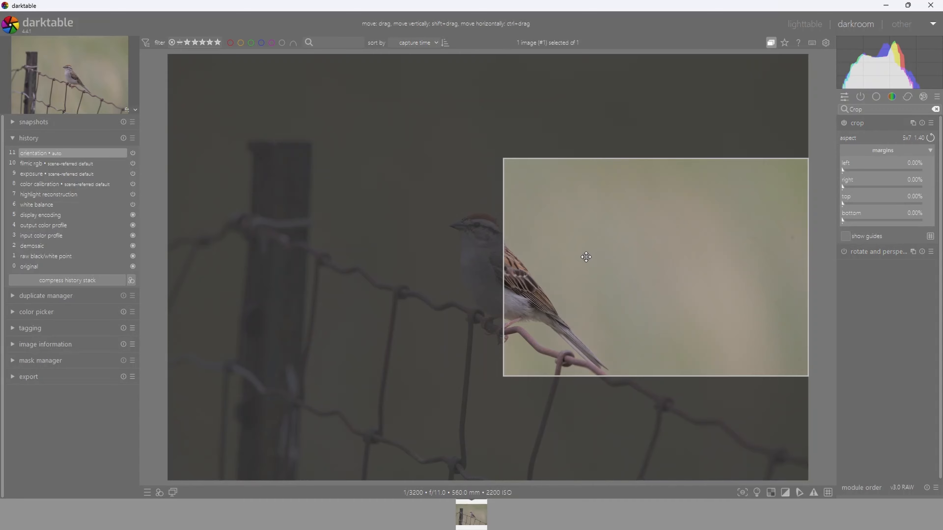
Move and enlarge the crop frame to about 5531 x 3951 pixels around the bird and fence post, and apply the crop
{"action": "left_click_drag", "start_coordinate": [585, 257], "coordinate": [426, 309]}
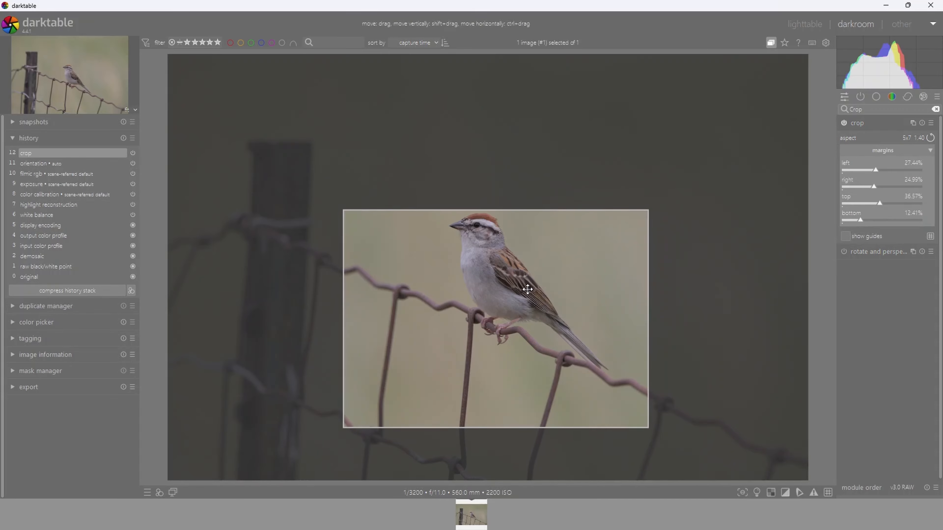
{"action": "left_click_drag", "start_coordinate": [348, 218], "coordinate": [193, 151]}
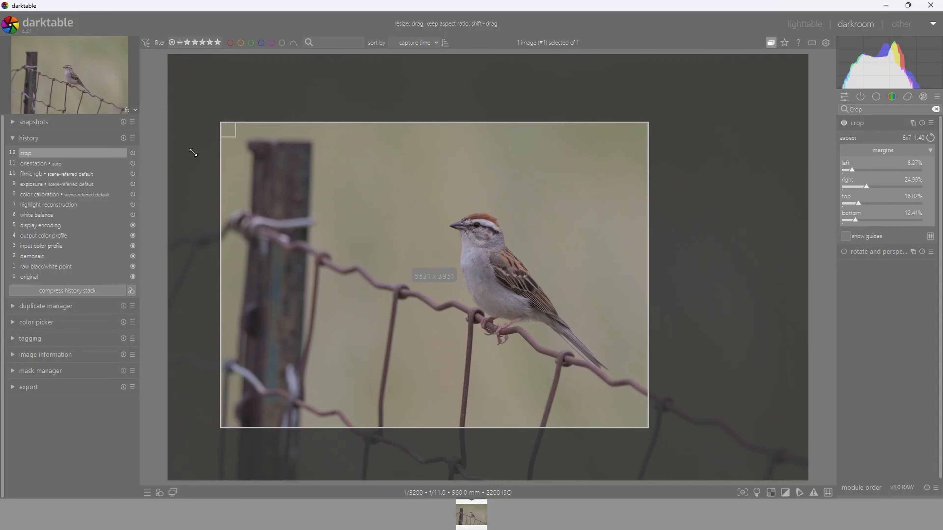
{"action": "left_click", "coordinate": [860, 100]}
{"action": "left_click", "coordinate": [845, 99]}
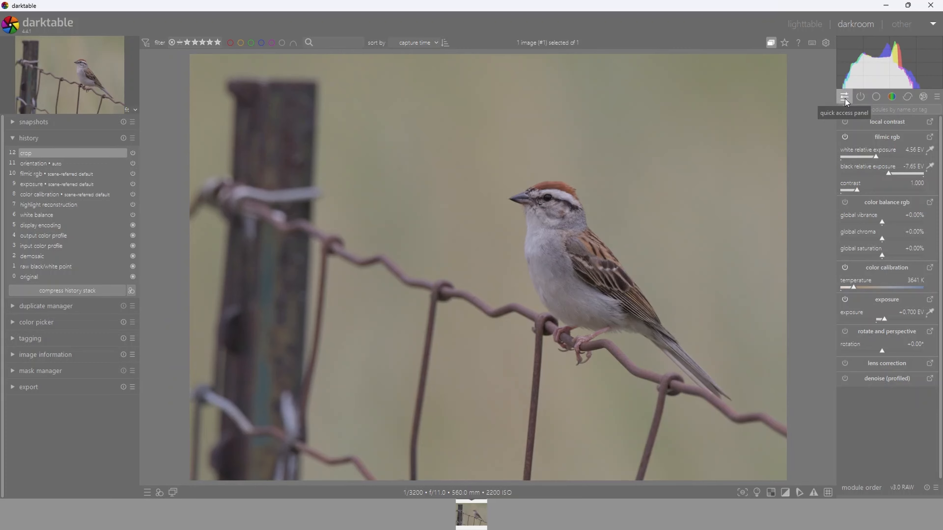
Search the modules for color calibration and open its settings
{"action": "left_click", "coordinate": [851, 109]}
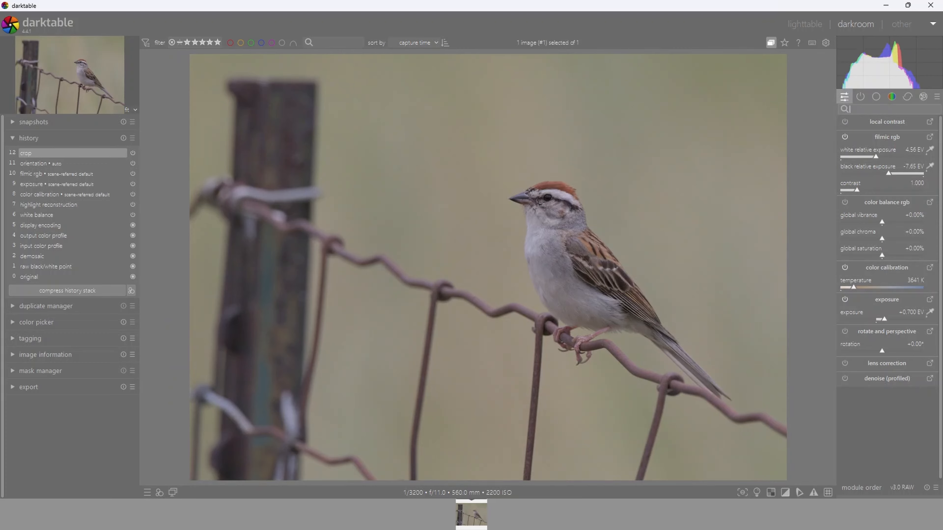
{"action": "type", "text": "colo"}
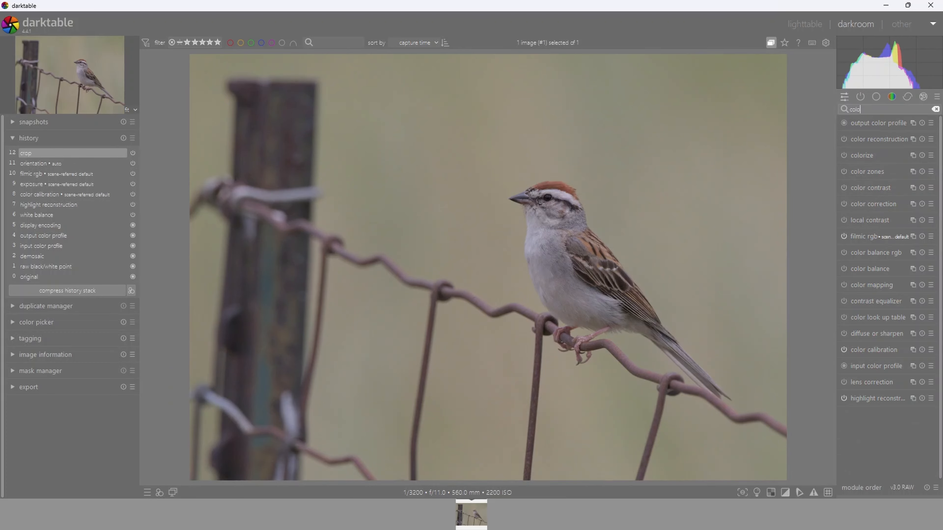
{"action": "type", "text": "r calib"}
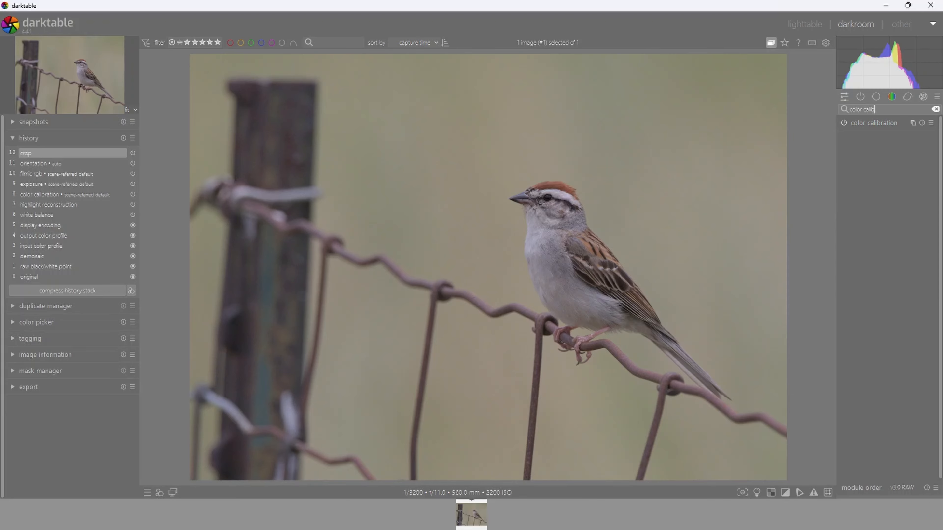
{"action": "left_click", "coordinate": [879, 121]}
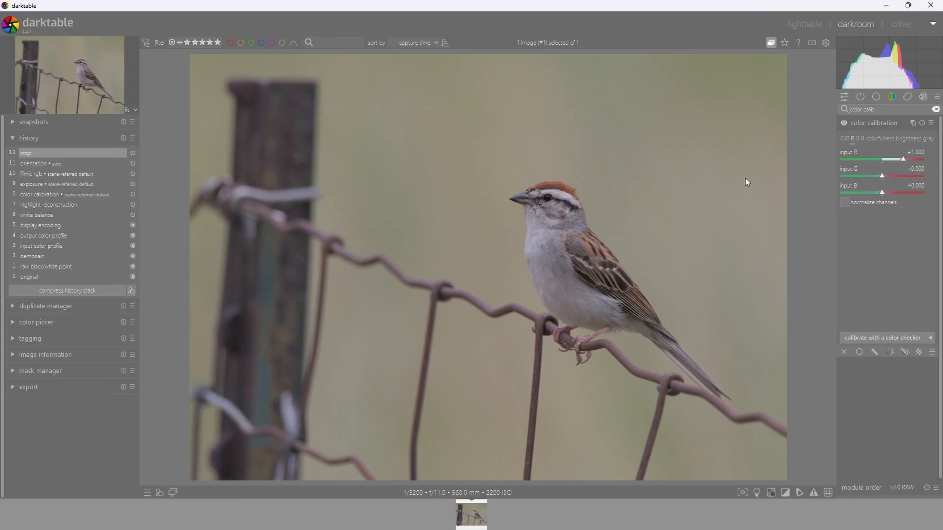
Clear the module search and search for color calibration again
{"action": "left_click_drag", "start_coordinate": [880, 110], "coordinate": [799, 113]}
{"action": "key", "text": "BackSpace"}
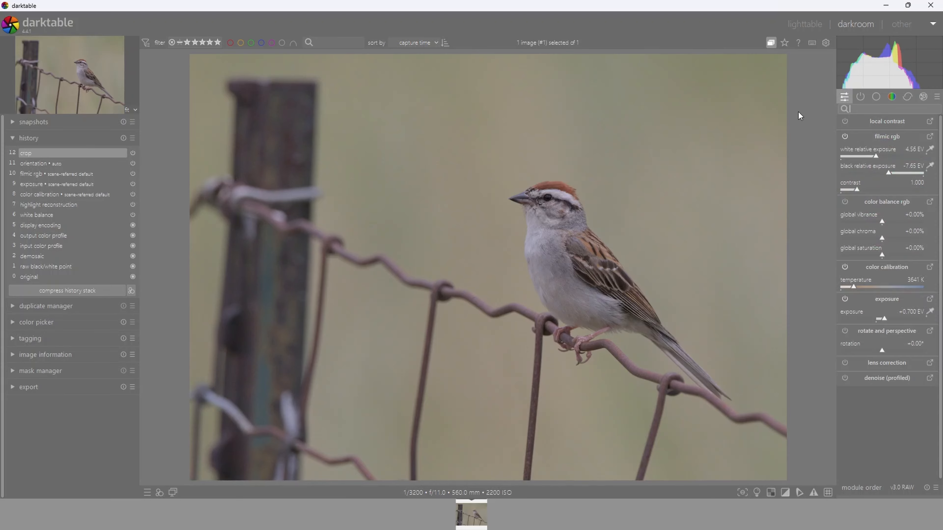
{"action": "left_click", "coordinate": [223, 344]}
{"action": "left_click", "coordinate": [854, 111]}
{"action": "type", "text": "color"}
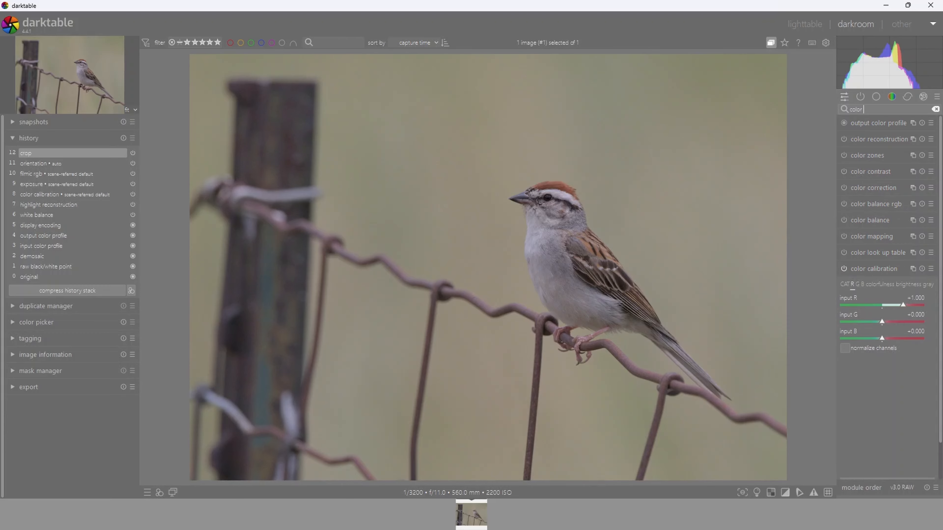
{"action": "type", "text": " calib"}
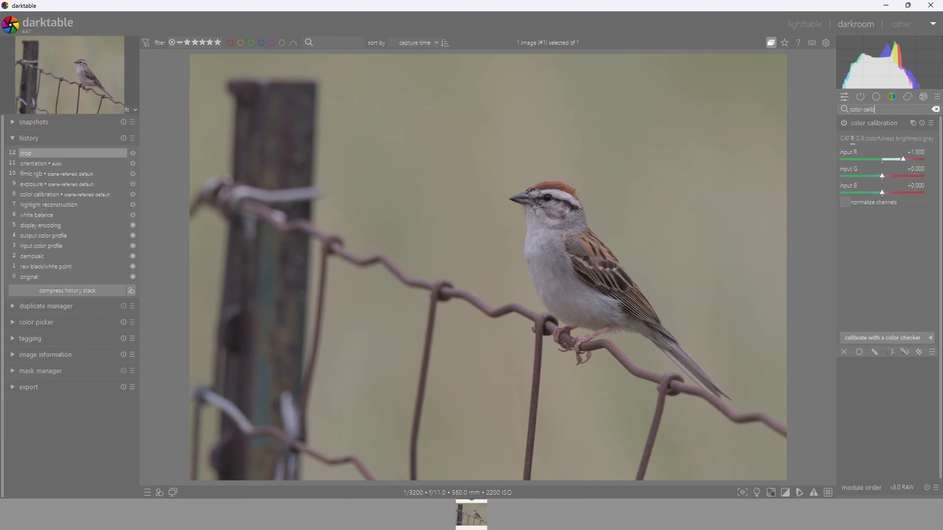
{"action": "type", "text": "ration"}
In the color calibration R channel, set input R to 0.980 and input G to 0.040
{"action": "scroll", "coordinate": [879, 162], "scroll_direction": "down", "scroll_amount": 1}
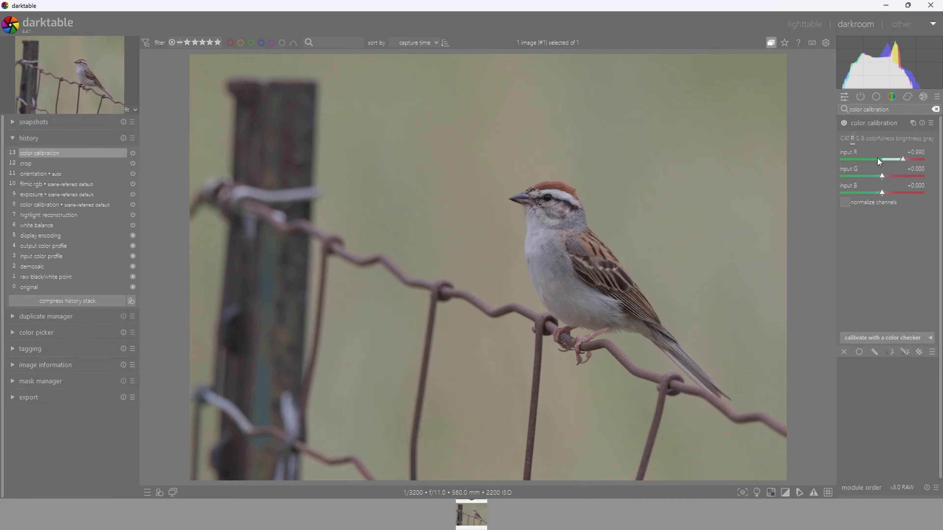
{"action": "scroll", "coordinate": [879, 162], "scroll_direction": "down", "scroll_amount": 1}
{"action": "scroll", "coordinate": [877, 176], "scroll_direction": "down", "scroll_amount": 3}
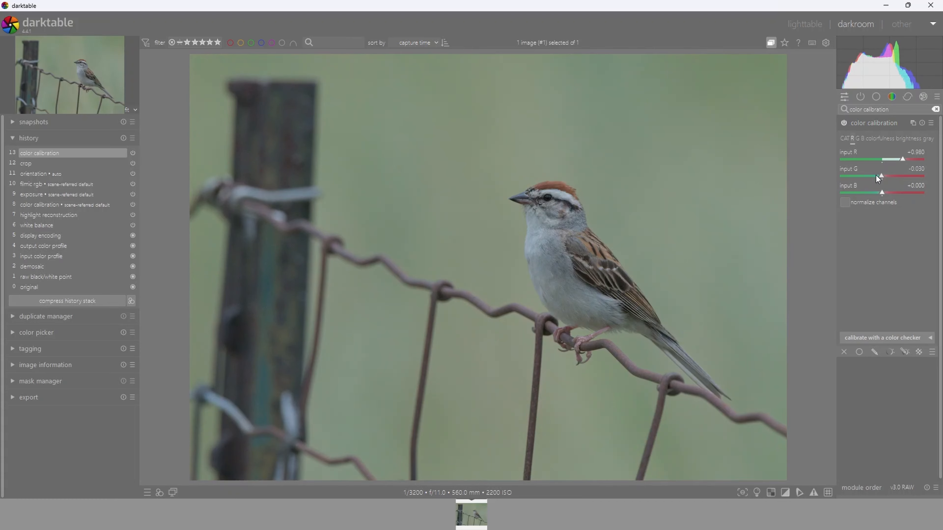
{"action": "scroll", "coordinate": [877, 176], "scroll_direction": "up", "scroll_amount": 4}
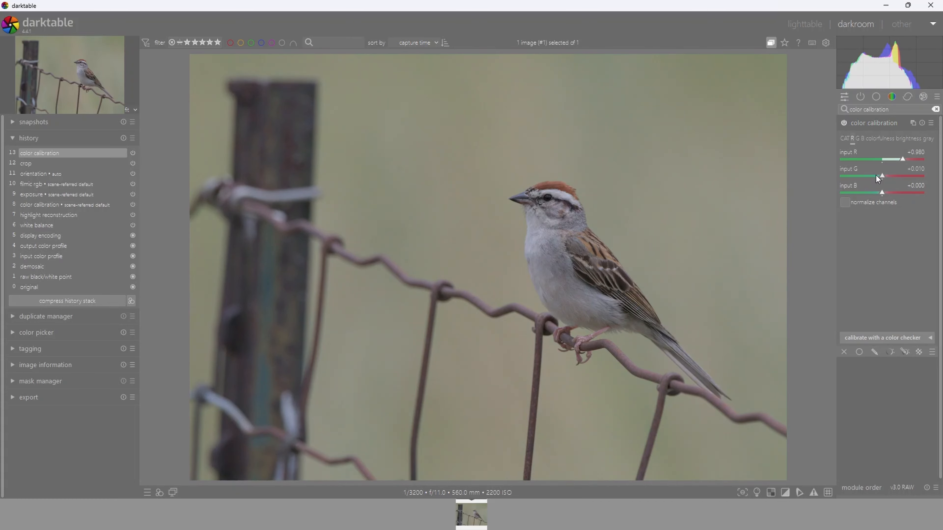
{"action": "scroll", "coordinate": [878, 176], "scroll_direction": "up", "scroll_amount": 1}
{"action": "scroll", "coordinate": [877, 178], "scroll_direction": "up", "scroll_amount": 3}
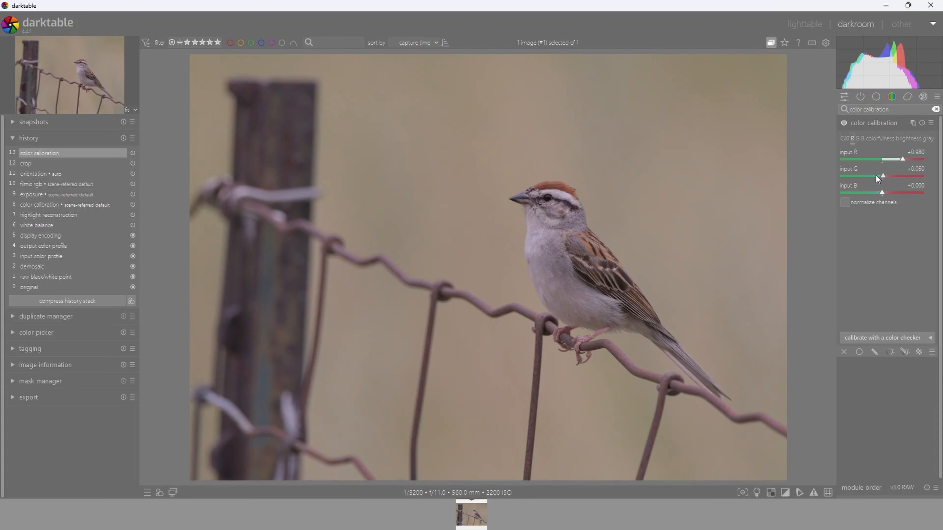
{"action": "scroll", "coordinate": [877, 179], "scroll_direction": "down", "scroll_amount": 1}
Try lower and higher values for input B in the R channel and settle on 0.010
{"action": "scroll", "coordinate": [872, 191], "scroll_direction": "down", "scroll_amount": 5}
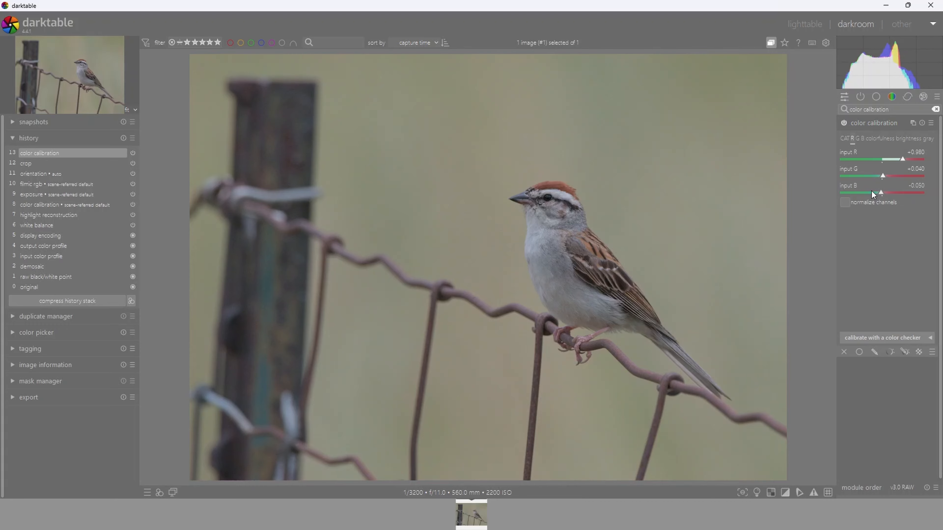
{"action": "scroll", "coordinate": [872, 191], "scroll_direction": "up", "scroll_amount": 9}
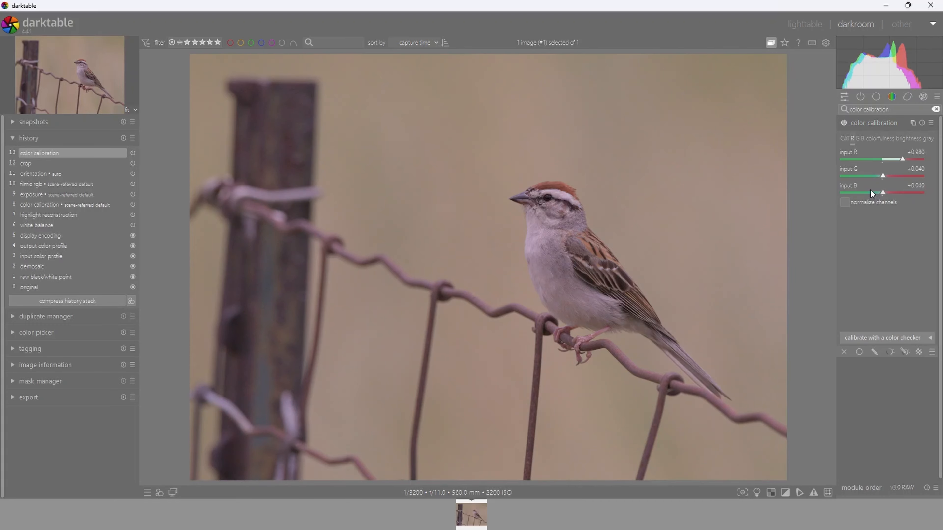
{"action": "scroll", "coordinate": [872, 193], "scroll_direction": "up", "scroll_amount": 4}
{"action": "scroll", "coordinate": [872, 193], "scroll_direction": "down", "scroll_amount": 2}
{"action": "scroll", "coordinate": [873, 194], "scroll_direction": "down", "scroll_amount": 5}
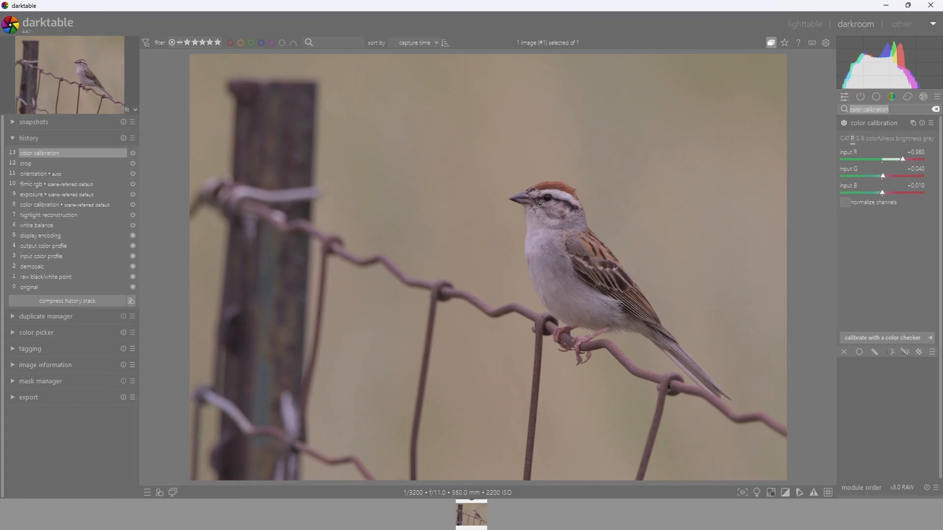
Search for the exposure module, open it and raise the exposure to 0.750 EV
{"action": "type", "text": "Ex"}
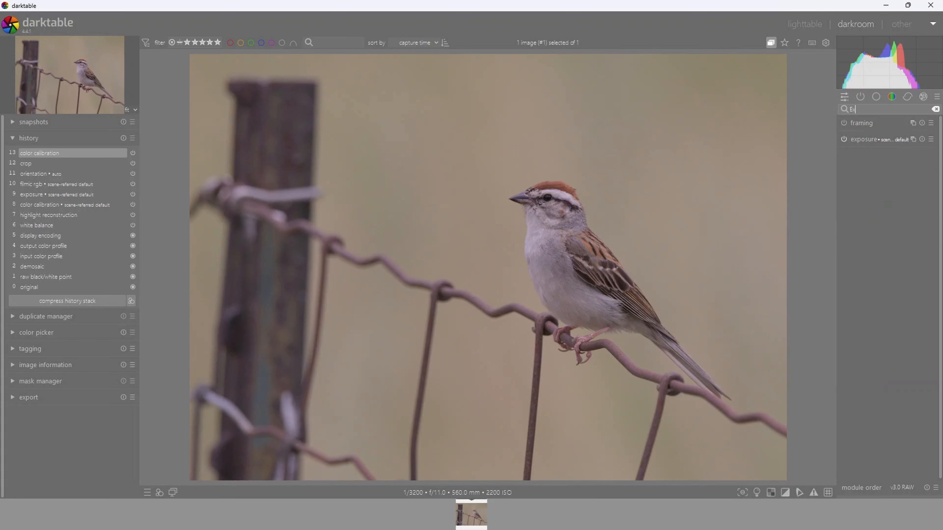
{"action": "type", "text": "posure"}
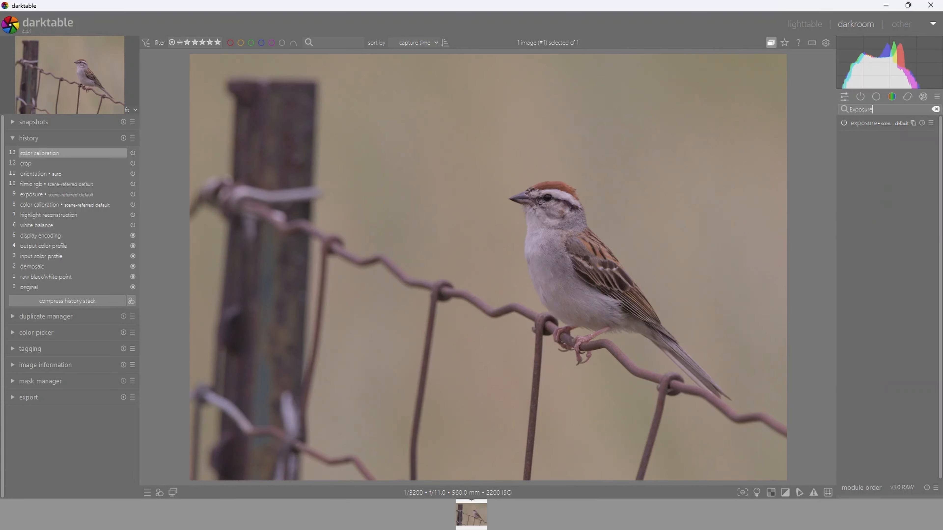
{"action": "left_click", "coordinate": [879, 125]}
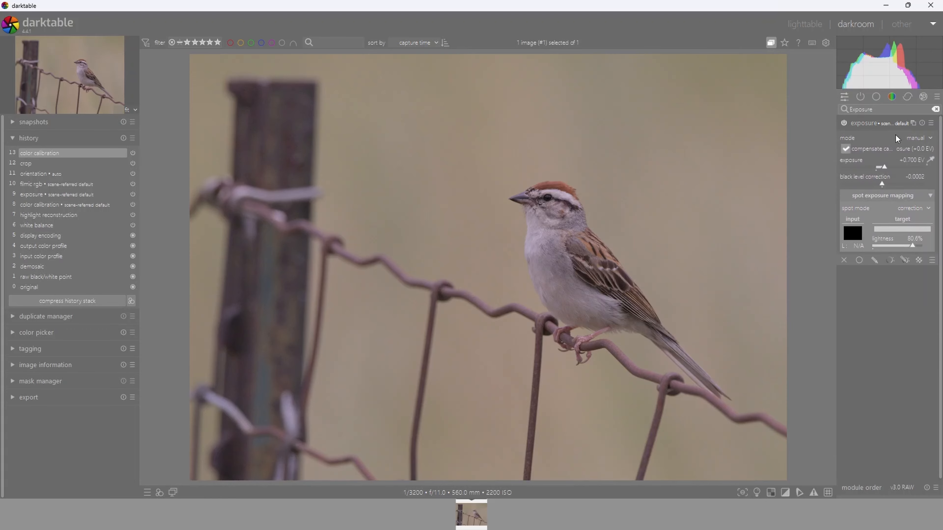
{"action": "scroll", "coordinate": [894, 169], "scroll_direction": "up", "scroll_amount": 1}
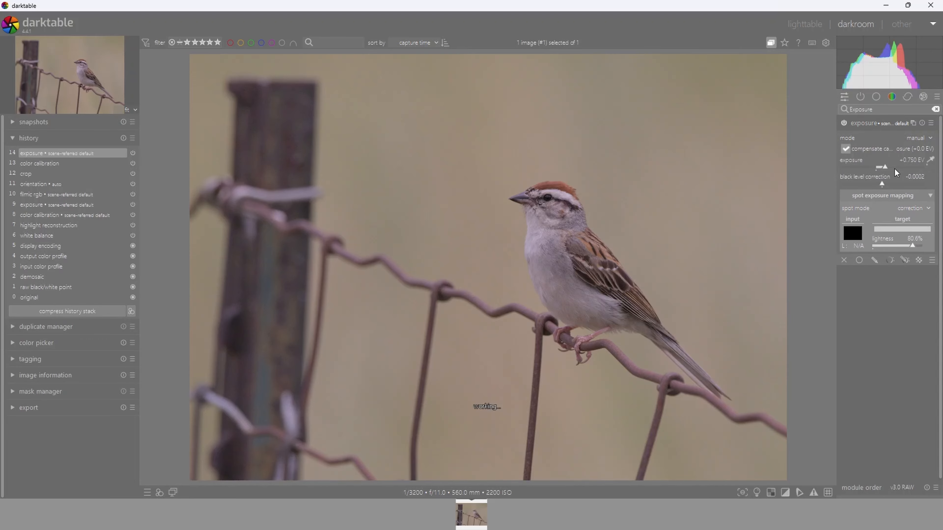
Sample an area around the bird with the exposure picker, and reduce the resulting exposure to about 1.869 EV
{"action": "left_click", "coordinate": [931, 160]}
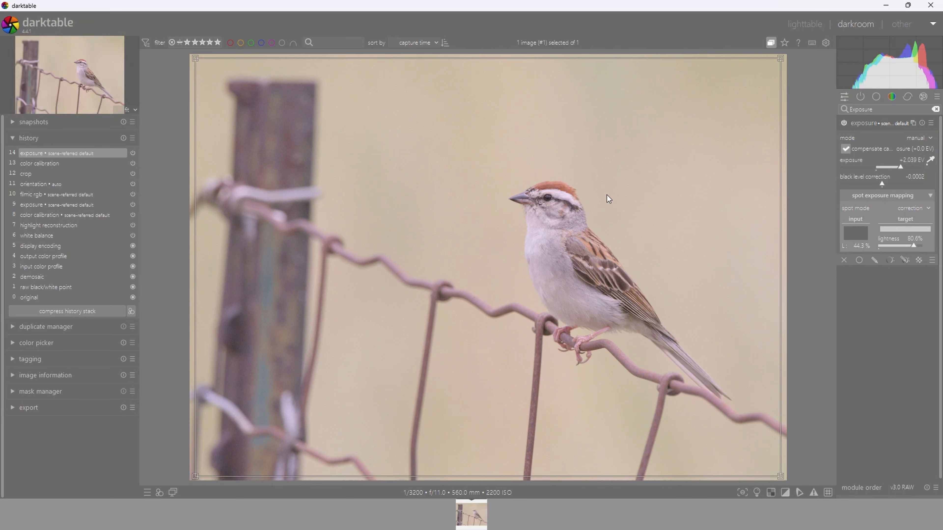
{"action": "left_click", "coordinate": [930, 160]}
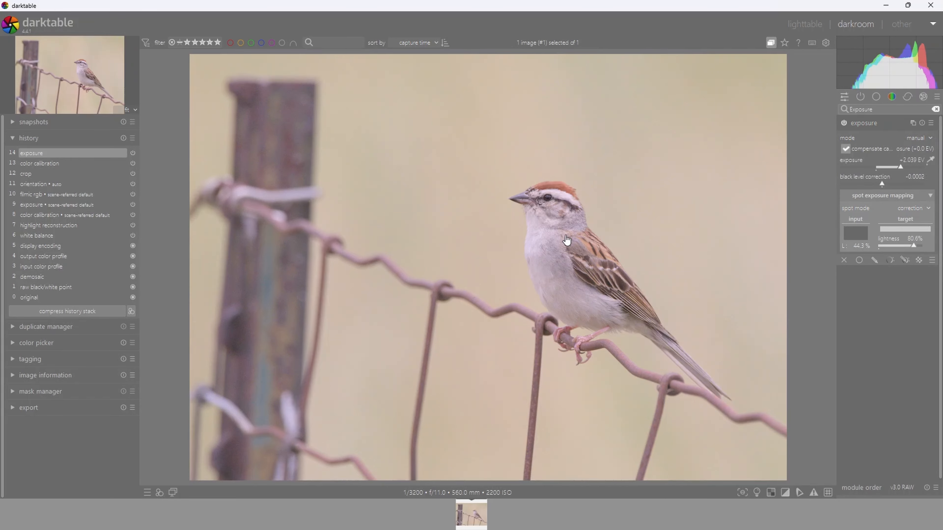
{"action": "left_click", "coordinate": [931, 160]}
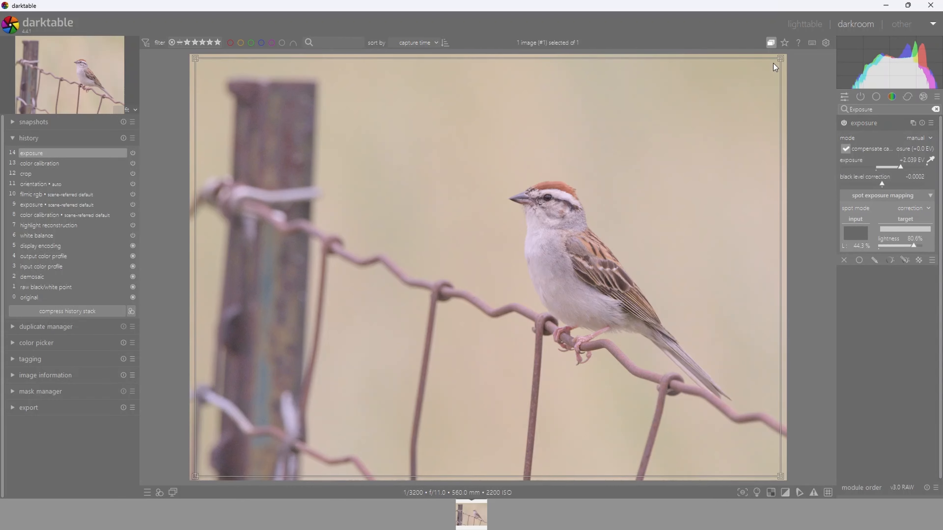
{"action": "left_click_drag", "start_coordinate": [780, 61], "coordinate": [313, 344]}
{"action": "left_click_drag", "start_coordinate": [273, 396], "coordinate": [530, 222]}
{"action": "left_click_drag", "start_coordinate": [526, 171], "coordinate": [593, 243]}
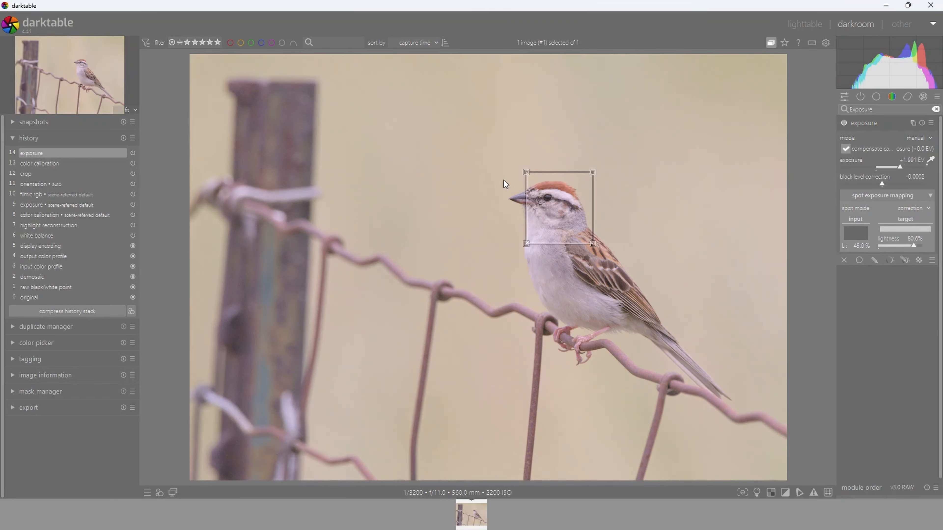
{"action": "left_click_drag", "start_coordinate": [503, 178], "coordinate": [622, 290]}
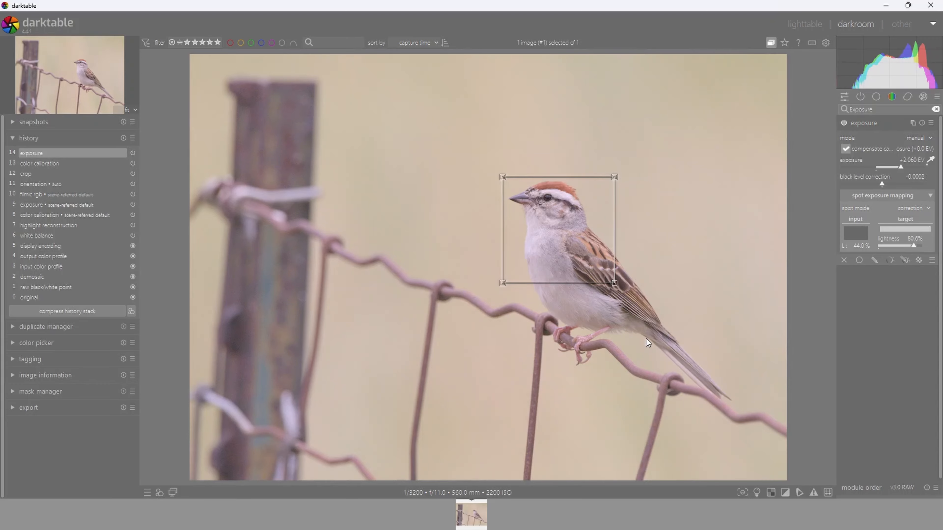
{"action": "left_click_drag", "start_coordinate": [684, 373], "coordinate": [492, 174]}
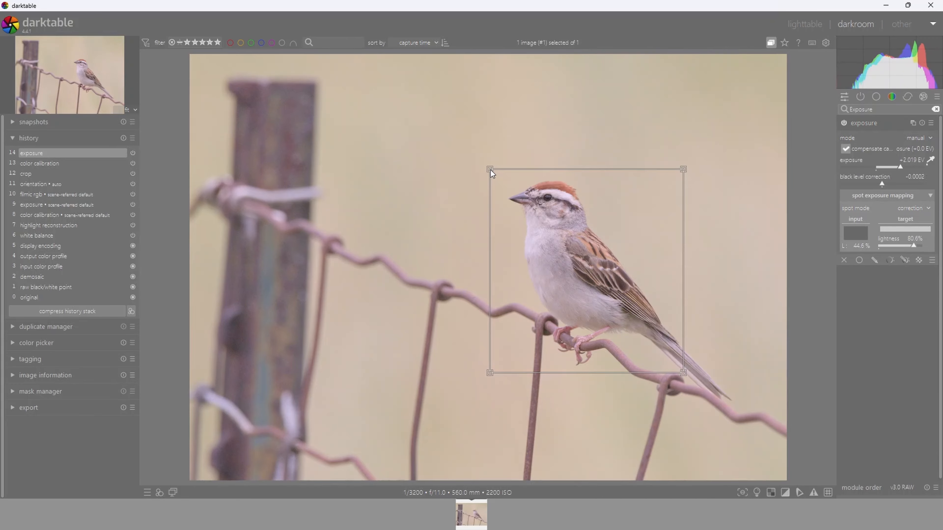
{"action": "left_click_drag", "start_coordinate": [901, 167], "coordinate": [896, 169]}
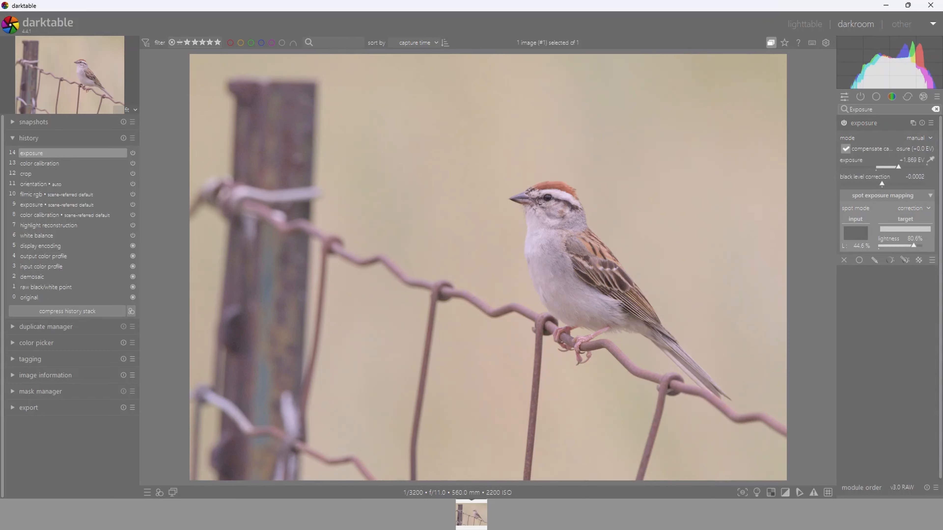
Search for the filmic rgb module and open its settings
{"action": "left_click", "coordinate": [935, 109]}
{"action": "type", "text": "F"}
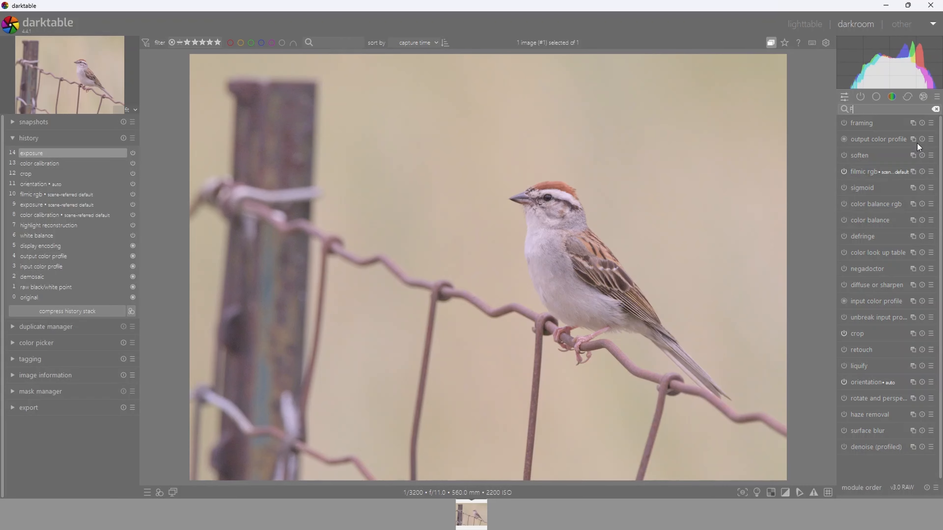
{"action": "type", "text": "ilmic"}
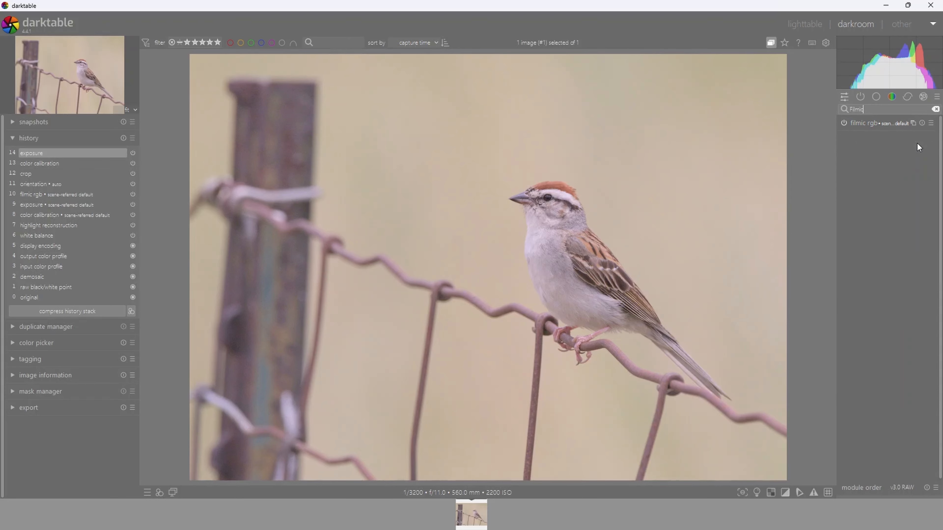
{"action": "type", "text": " rgb"}
{"action": "left_click", "coordinate": [879, 124]}
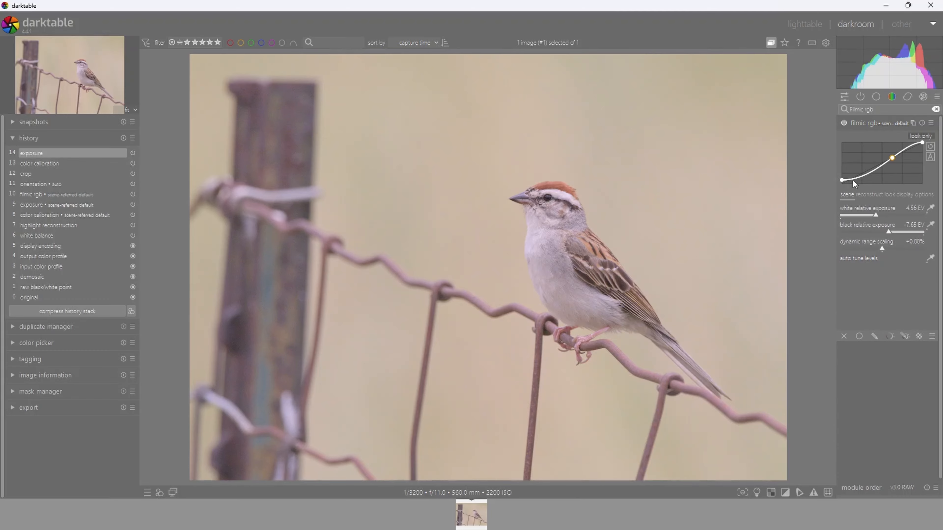
Set filmic rgb's white relative exposure to 5.38 EV and its black relative exposure to -9.91 EV
{"action": "mouse_move", "coordinate": [877, 216]}
{"action": "left_mouse_down"}
{"action": "mouse_move", "coordinate": [894, 213]}
{"action": "mouse_move", "coordinate": [890, 231]}
{"action": "mouse_move", "coordinate": [911, 231]}
{"action": "mouse_move", "coordinate": [873, 231]}
{"action": "left_mouse_up"}
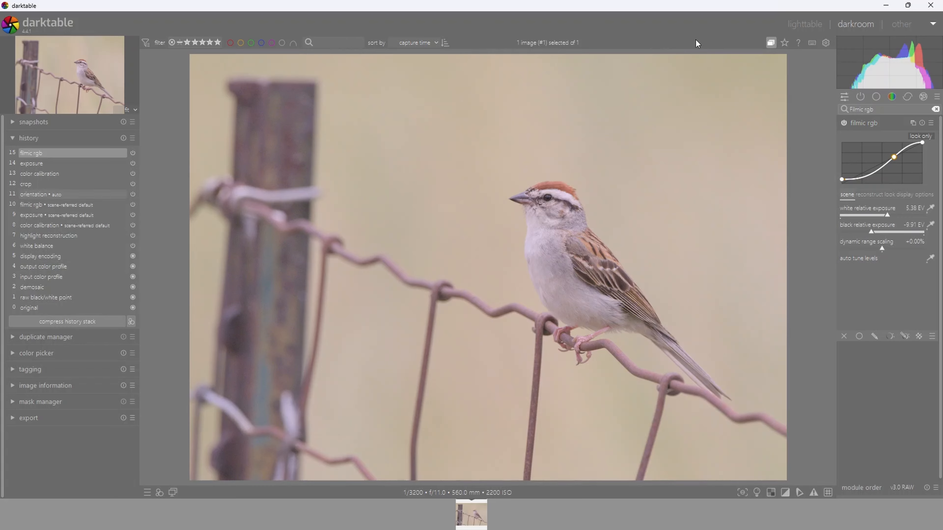
Search the modules for "Raw", open raw denoise and enable it with its default noise threshold
{"action": "left_click", "coordinate": [844, 96]}
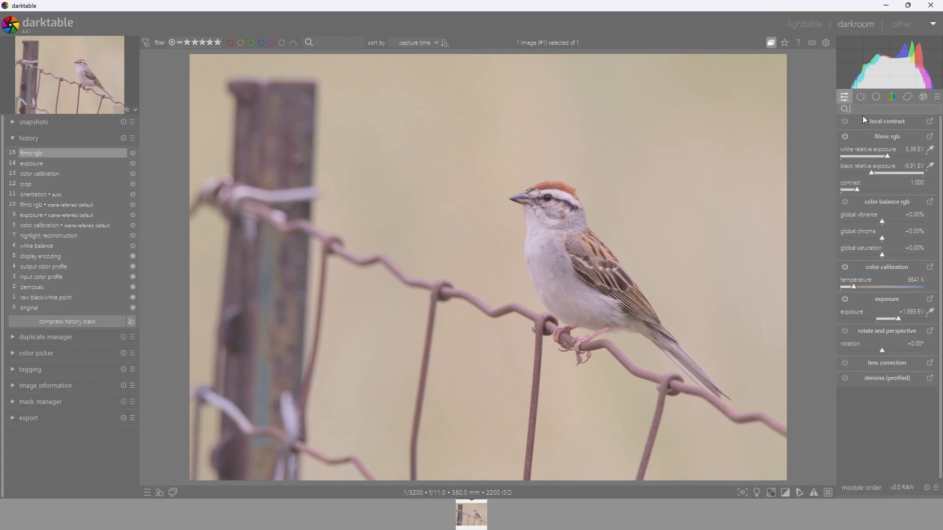
{"action": "type", "text": "Raw"}
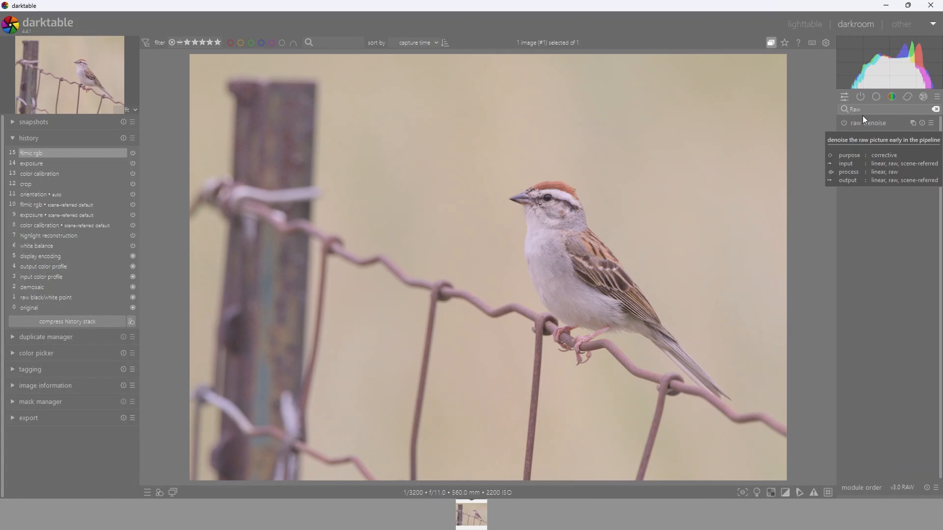
{"action": "left_click", "coordinate": [858, 123]}
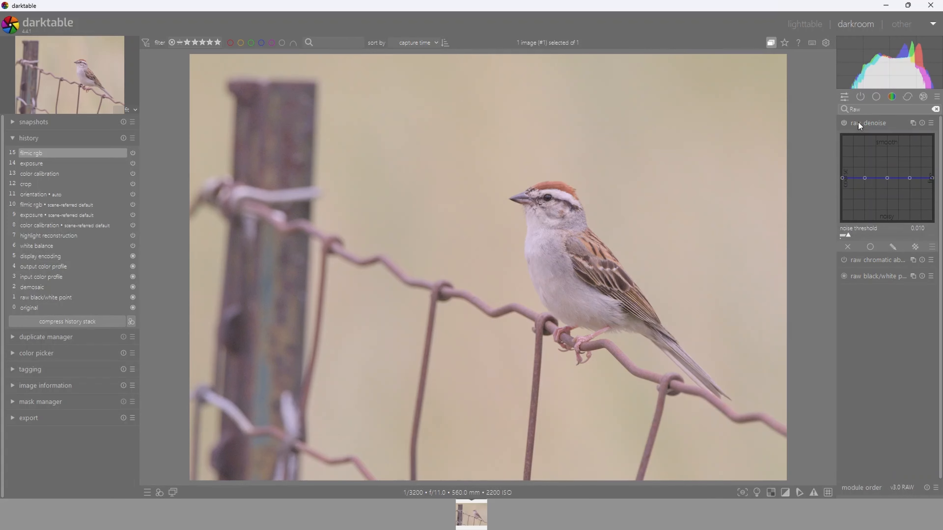
{"action": "left_click", "coordinate": [843, 123]}
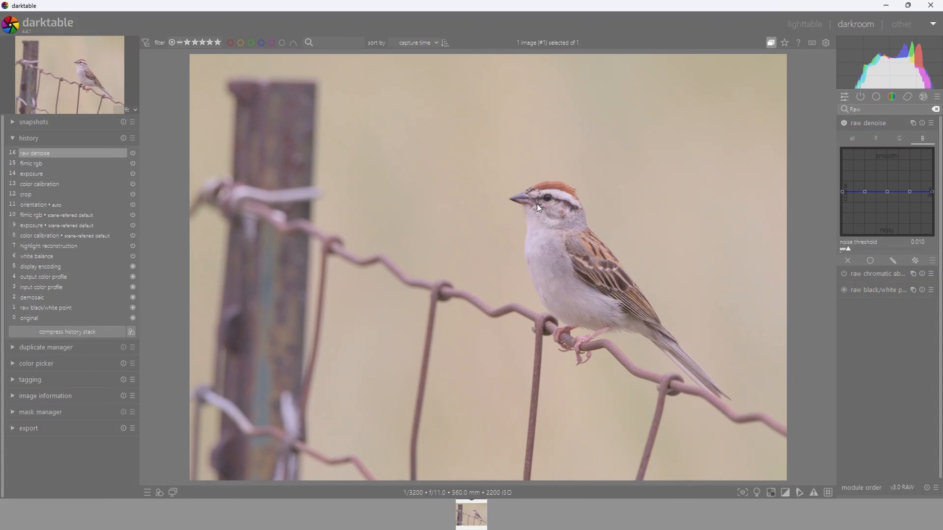
Search for "denoise", open denoise (profiled) and set its mode to non-local means auto, checking the bird's head up close
{"action": "scroll", "coordinate": [537, 204], "scroll_direction": "up", "scroll_amount": 5}
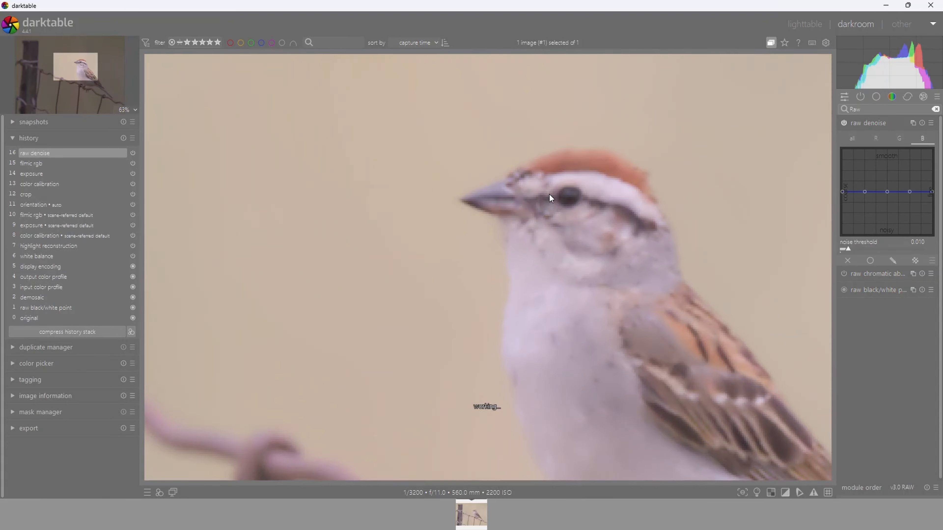
{"action": "scroll", "coordinate": [550, 195], "scroll_direction": "up", "scroll_amount": 4}
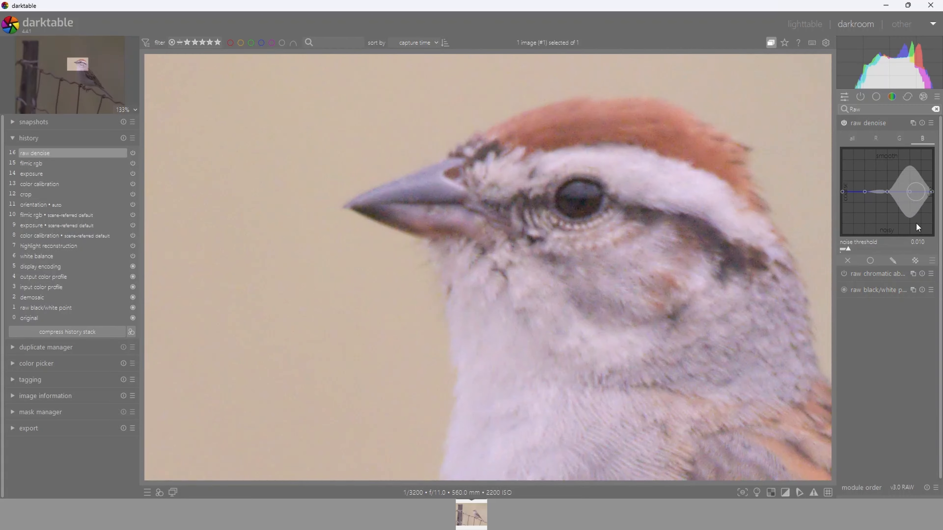
{"action": "double_click", "coordinate": [855, 109]}
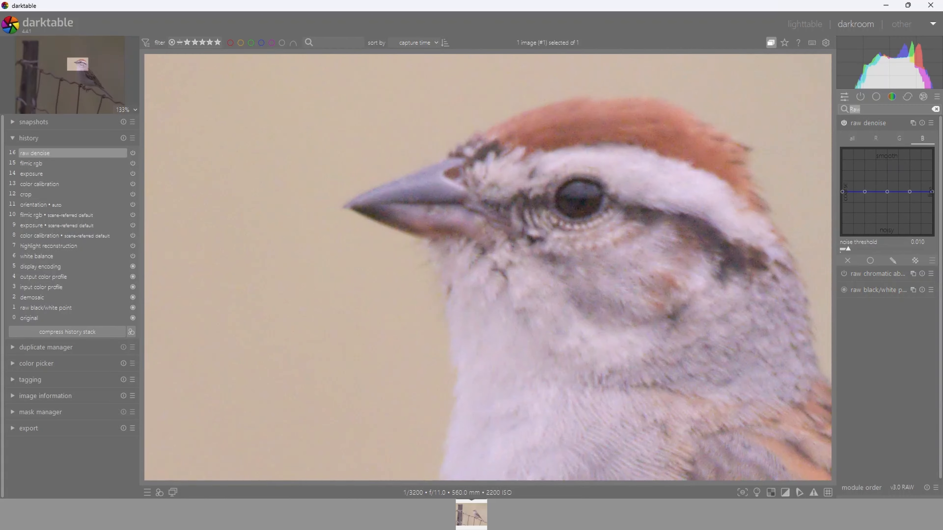
{"action": "type", "text": "denois"}
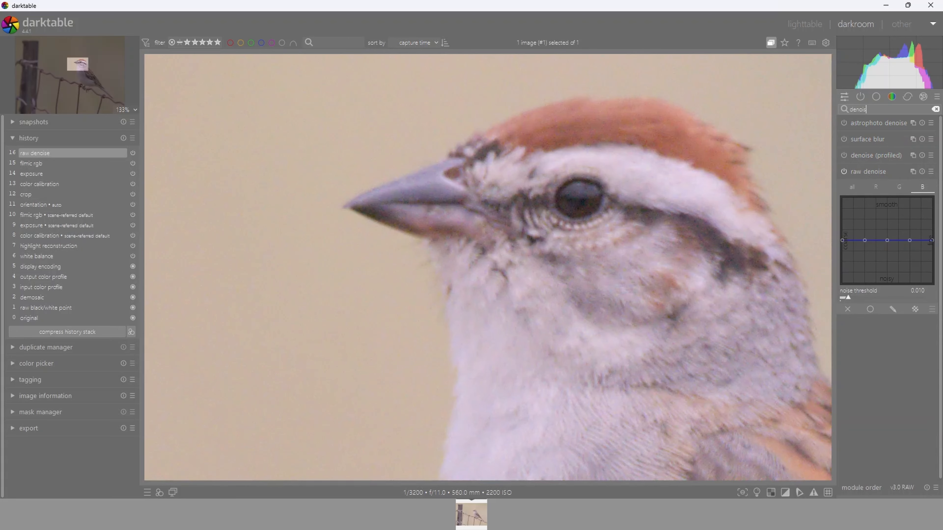
{"action": "type", "text": "e"}
{"action": "left_click", "coordinate": [884, 155]}
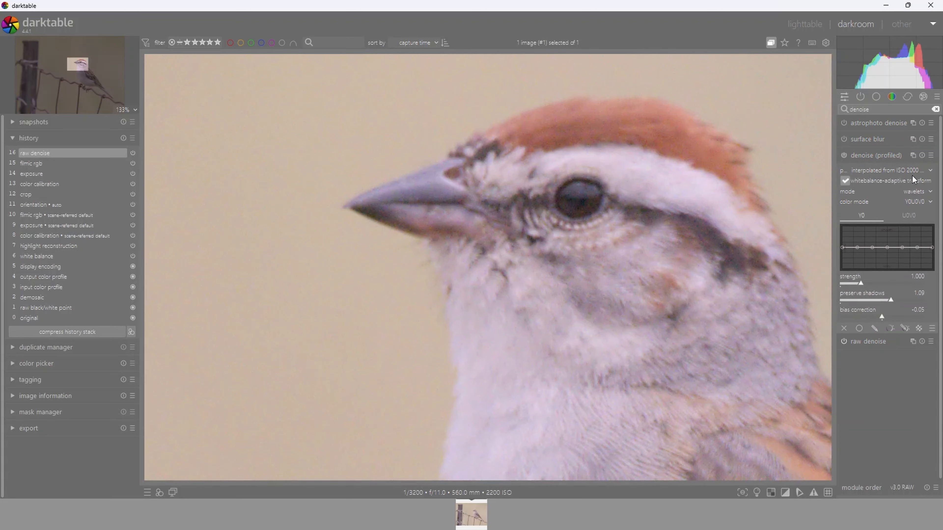
{"action": "left_click", "coordinate": [920, 194]}
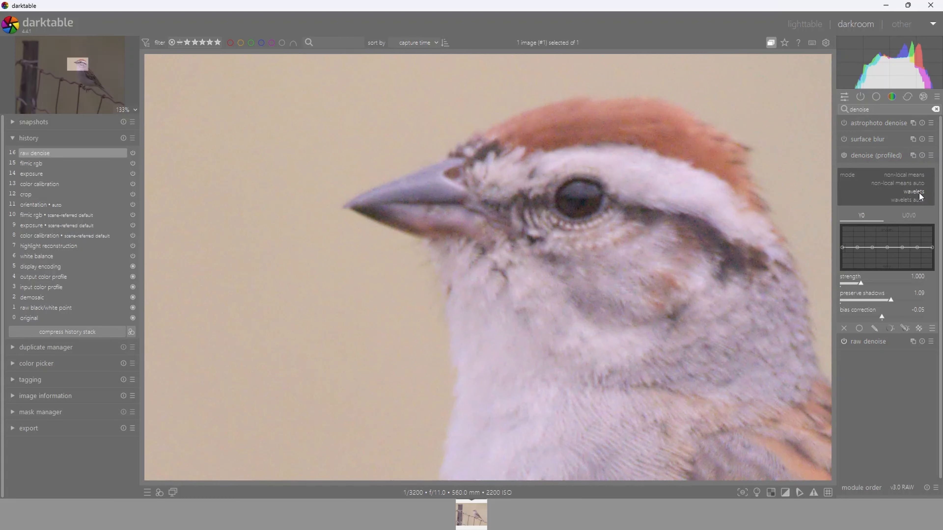
{"action": "left_click", "coordinate": [918, 186]}
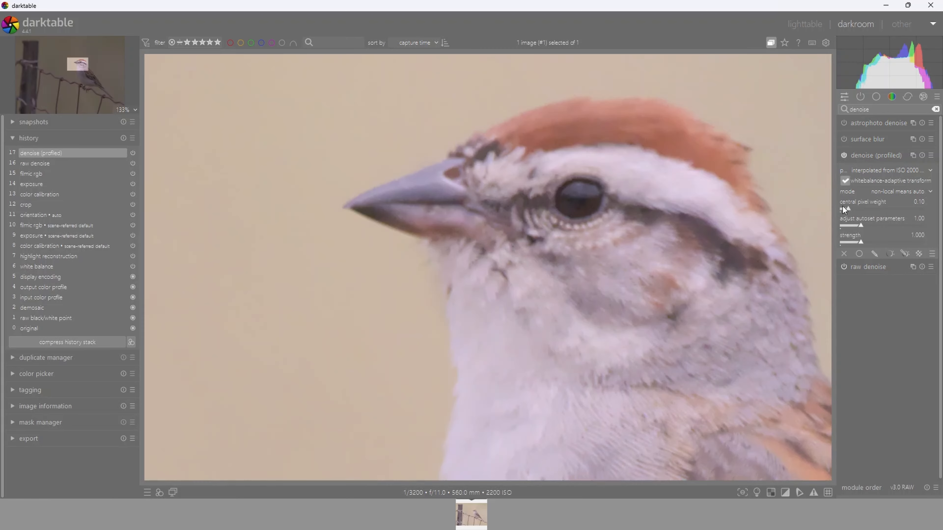
Set the profiled denoise's central pixel weight to 0.42 and, after trying a higher strength, reduce the strength to about 0.54
{"action": "left_click_drag", "start_coordinate": [845, 210], "coordinate": [876, 211]}
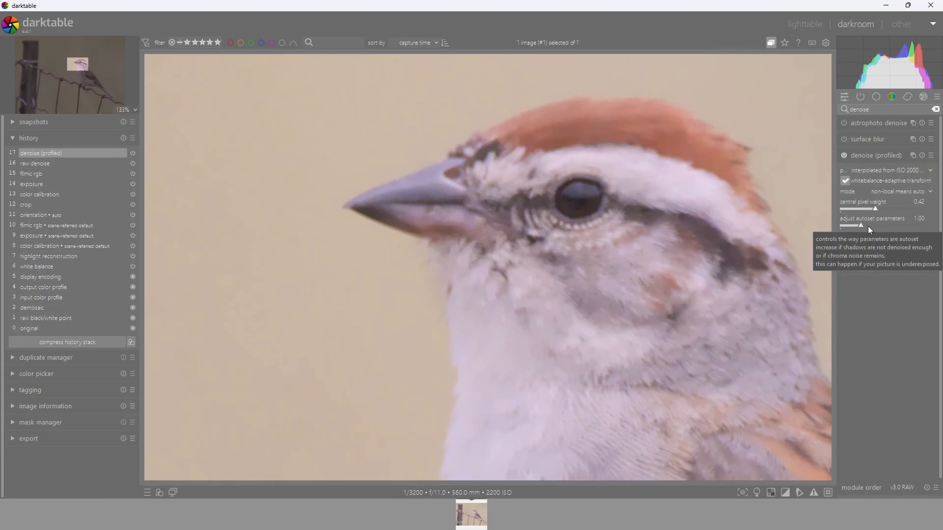
{"action": "left_click", "coordinate": [868, 244]}
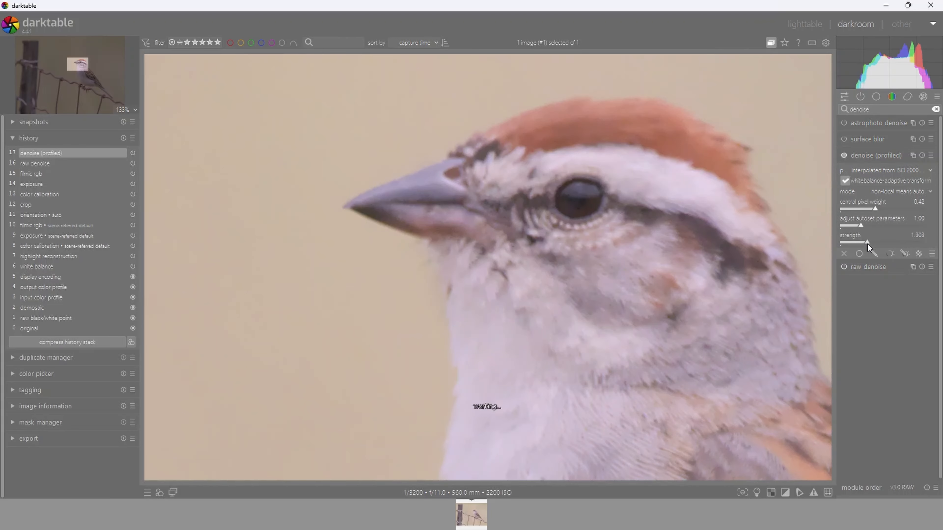
{"action": "left_click", "coordinate": [853, 244]}
{"action": "scroll", "coordinate": [734, 249], "scroll_direction": "down", "scroll_amount": 3}
{"action": "scroll", "coordinate": [743, 258], "scroll_direction": "down", "scroll_amount": 2}
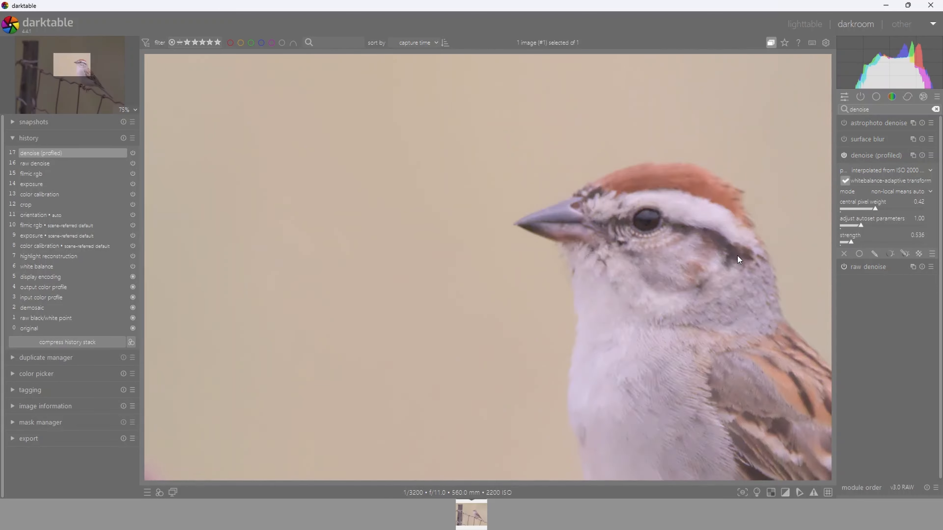
{"action": "scroll", "coordinate": [742, 269], "scroll_direction": "down", "scroll_amount": 3}
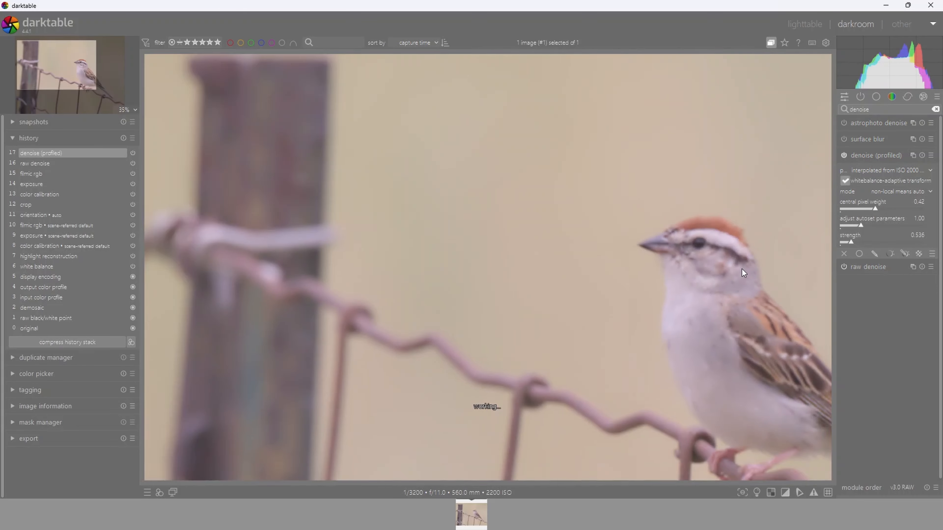
{"action": "scroll", "coordinate": [741, 269], "scroll_direction": "down", "scroll_amount": 1}
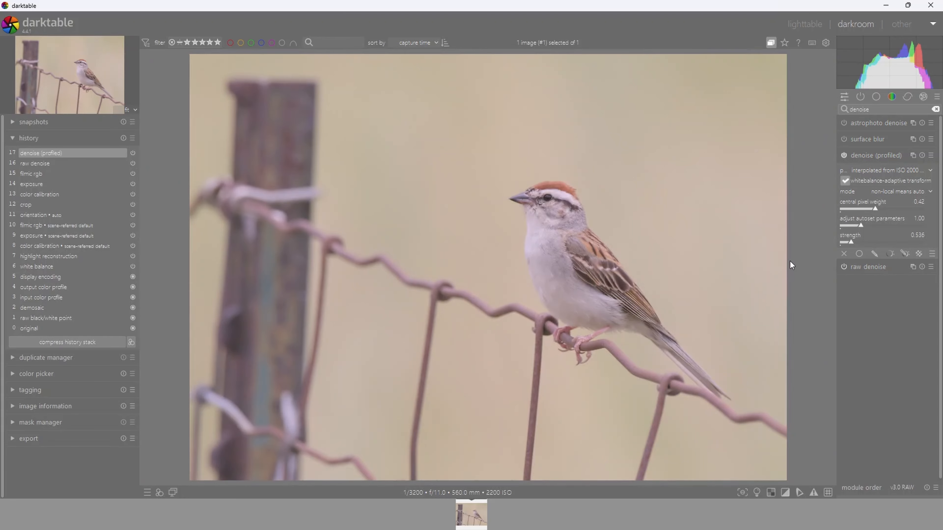
Search for the contrast equalizer, open it and slightly raise the coarse side of its chroma curve
{"action": "type", "text": "Contras"}
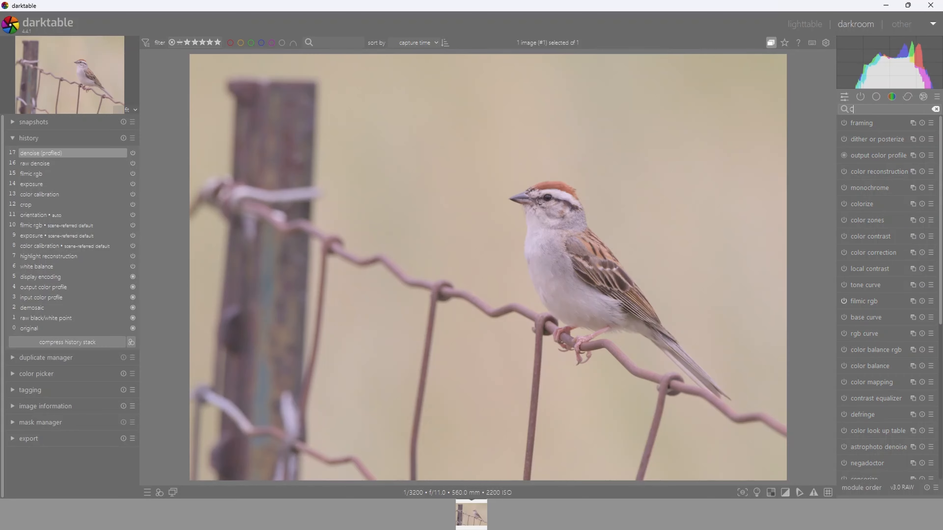
{"action": "type", "text": "t equa"}
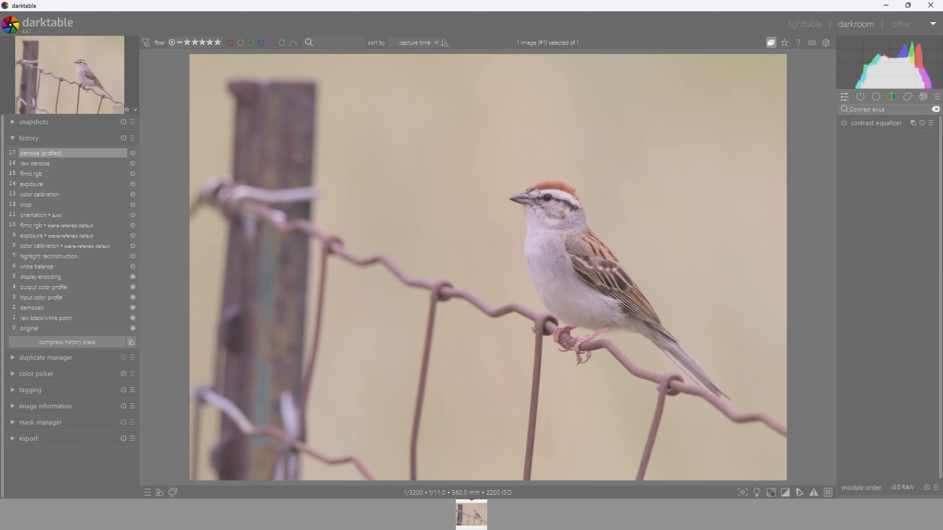
{"action": "left_click", "coordinate": [876, 122]}
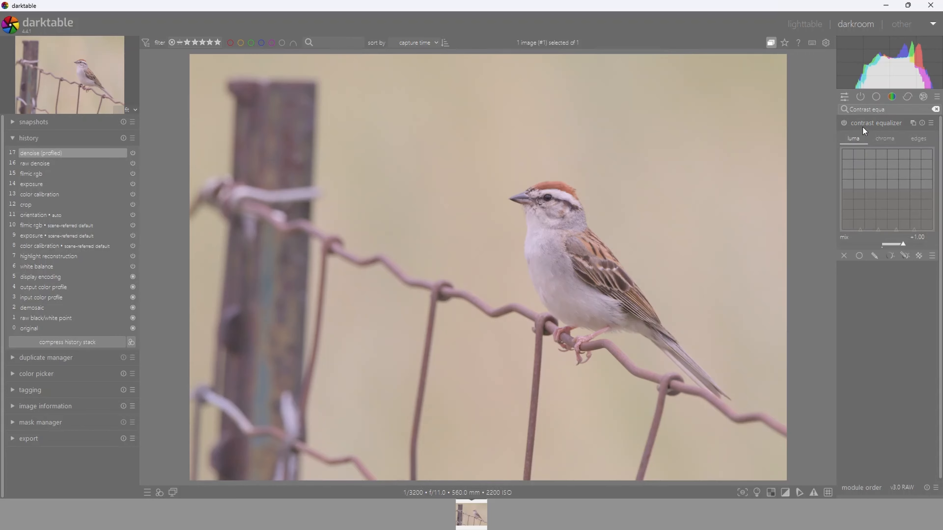
{"action": "left_click", "coordinate": [885, 141]}
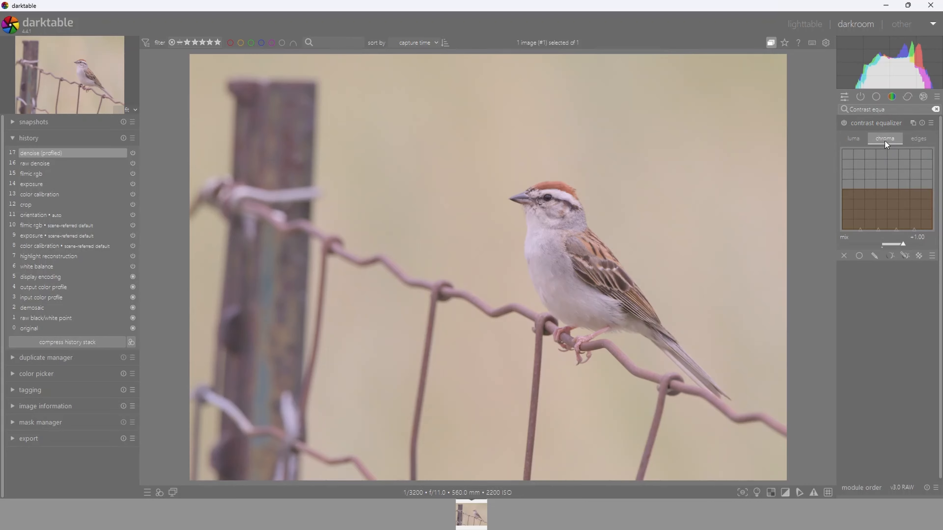
{"action": "mouse_move", "coordinate": [874, 183]}
{"action": "left_mouse_down"}
{"action": "mouse_move", "coordinate": [871, 192]}
{"action": "mouse_move", "coordinate": [863, 179]}
{"action": "left_mouse_up"}
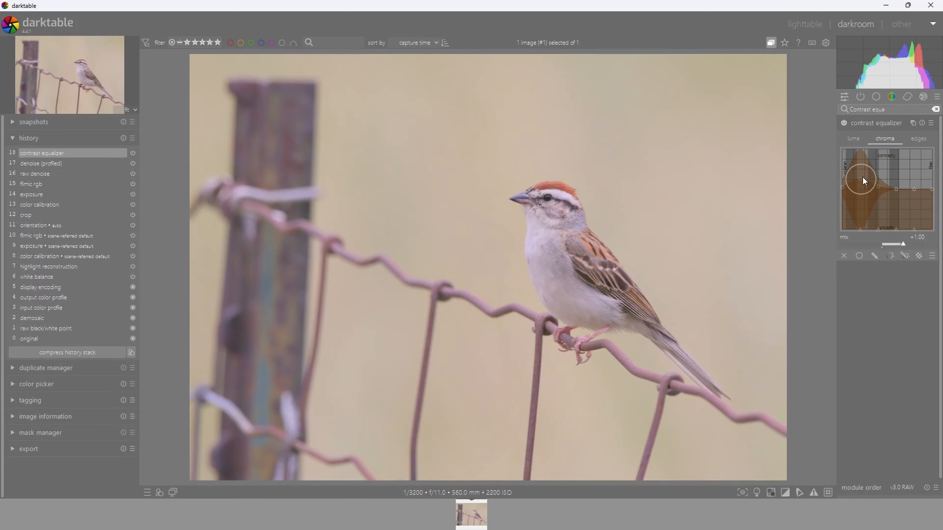
{"action": "left_click_drag", "start_coordinate": [862, 177], "coordinate": [865, 182]}
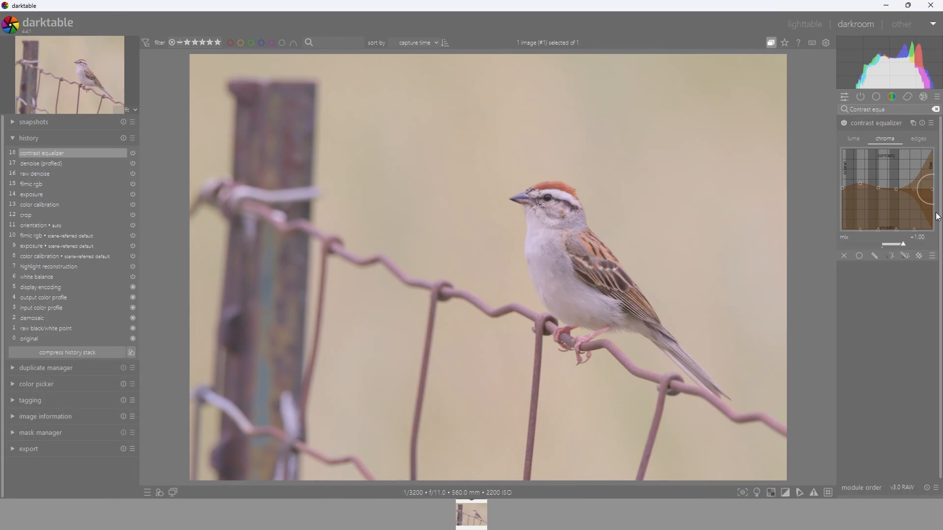
Raise the coarse side of the contrast equalizer's edges curve and lower the fine side of its luma curve
{"action": "left_click", "coordinate": [917, 139]}
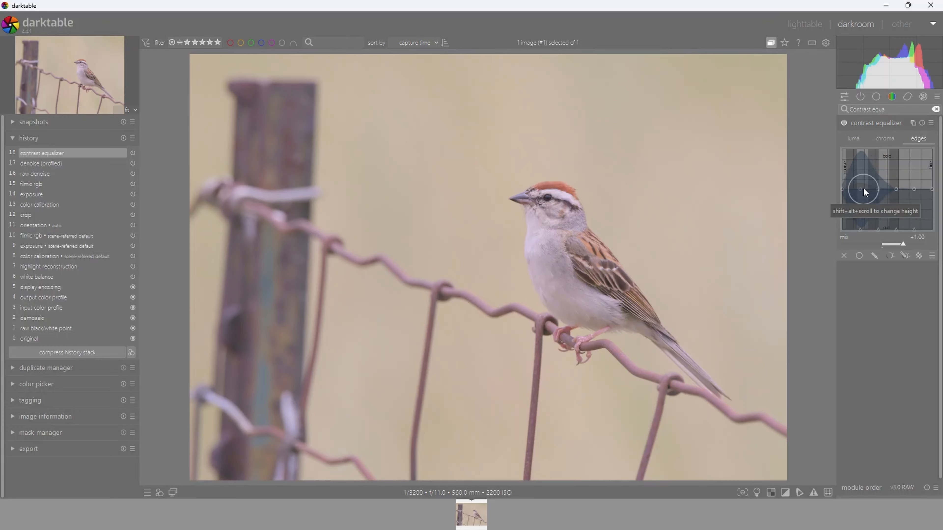
{"action": "left_click_drag", "start_coordinate": [869, 188], "coordinate": [868, 185]}
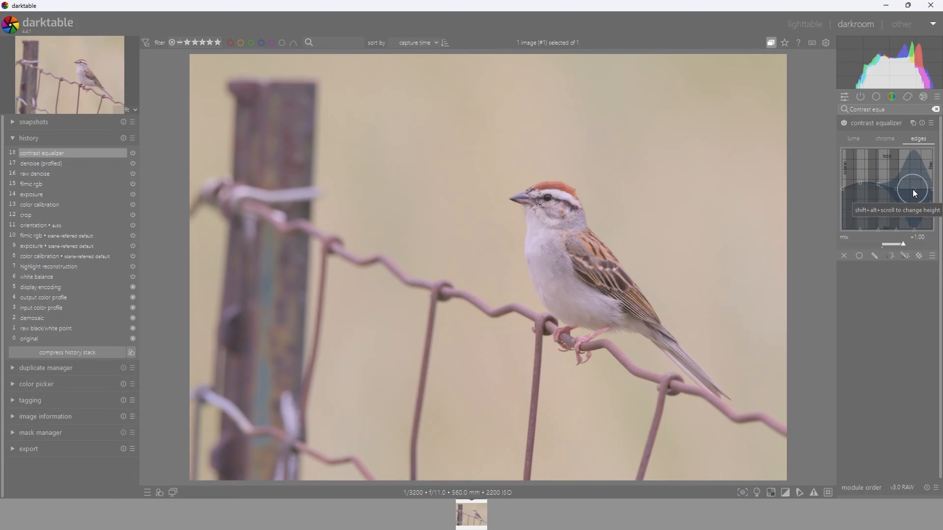
{"action": "left_click", "coordinate": [854, 139]}
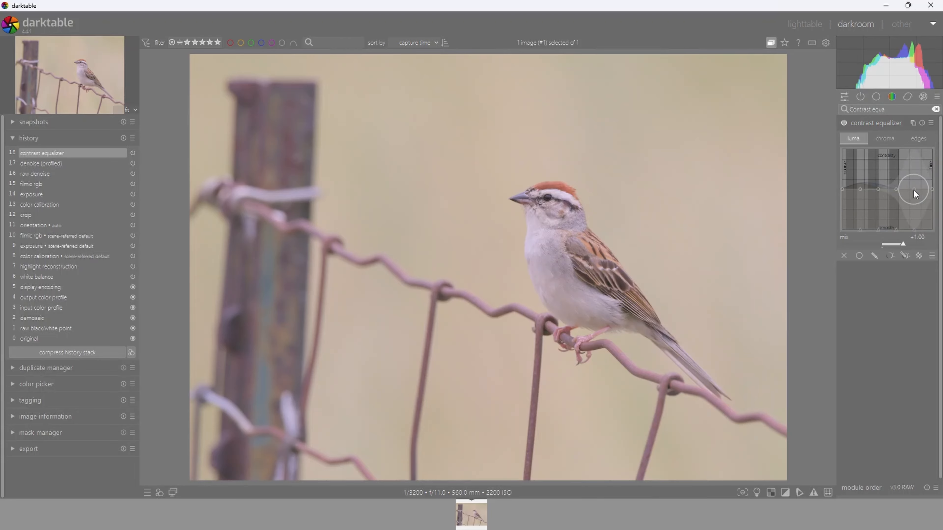
{"action": "left_click_drag", "start_coordinate": [914, 191], "coordinate": [916, 202]}
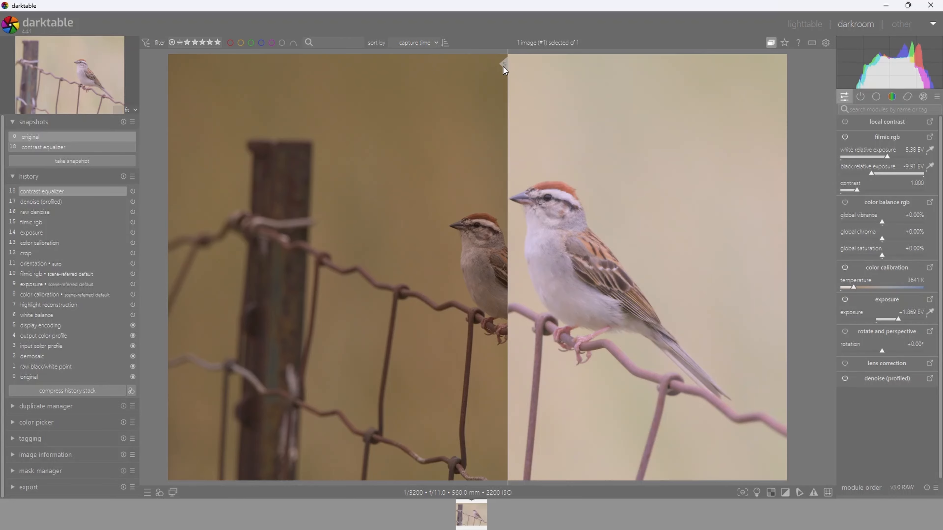
Compare the edited photo with the original snapshot by sweeping the split line across the image
{"action": "mouse_move", "coordinate": [505, 70]}
{"action": "left_mouse_down"}
{"action": "mouse_move", "coordinate": [818, 86]}
{"action": "mouse_move", "coordinate": [117, 129]}
{"action": "mouse_move", "coordinate": [760, 117]}
{"action": "mouse_move", "coordinate": [193, 140]}
{"action": "left_mouse_up"}
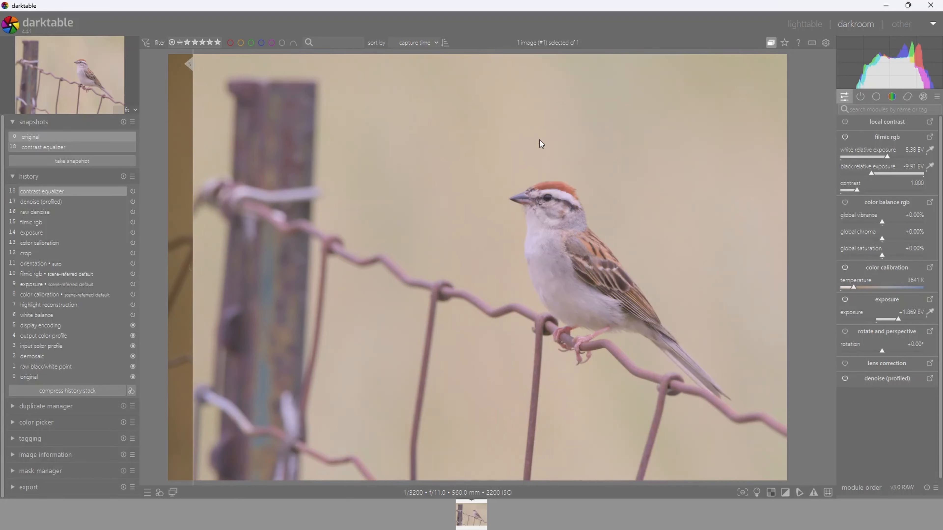